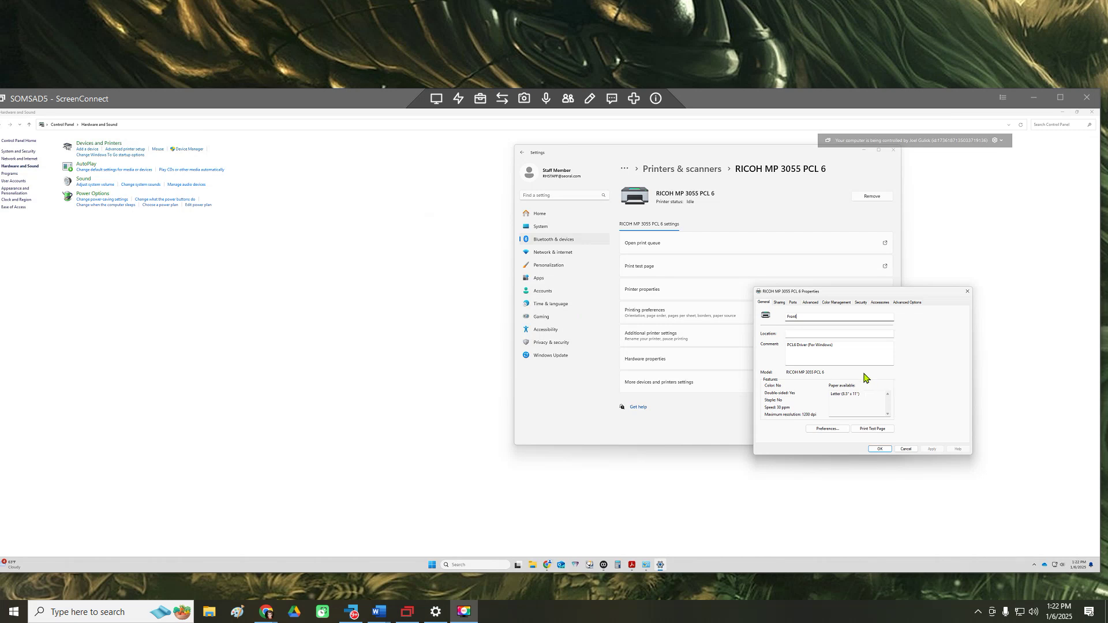
Step: Try renaming RICOH MP 3055 PCL 6 to Front Desk Printer, then dismiss the duplicate-name error
{"action": "left_click", "coordinate": [814, 320]}
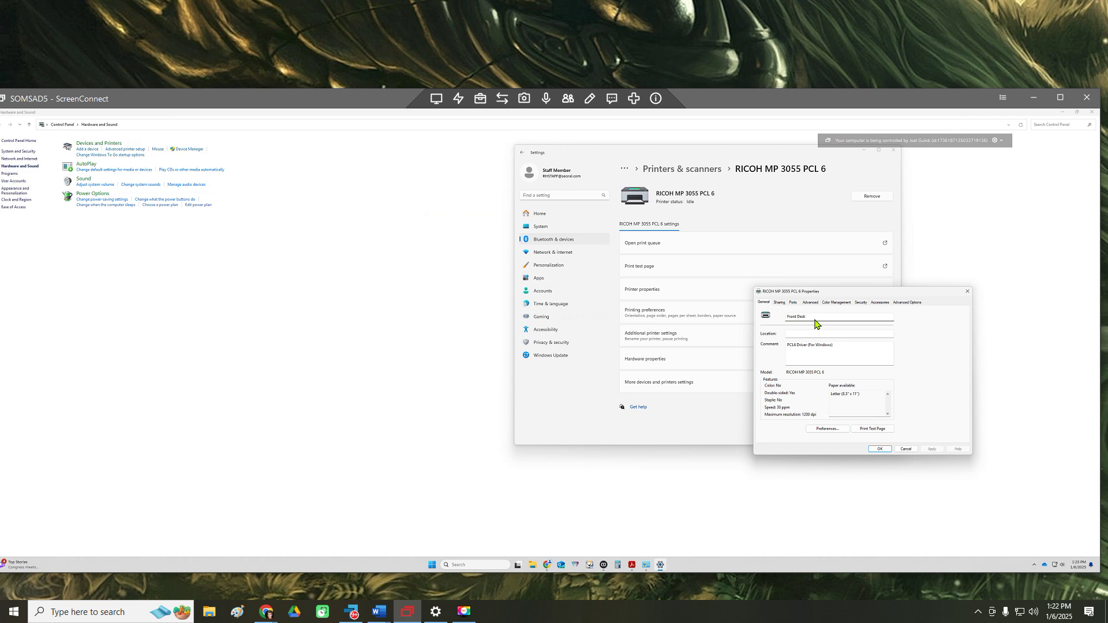
{"action": "left_click", "coordinate": [880, 450]}
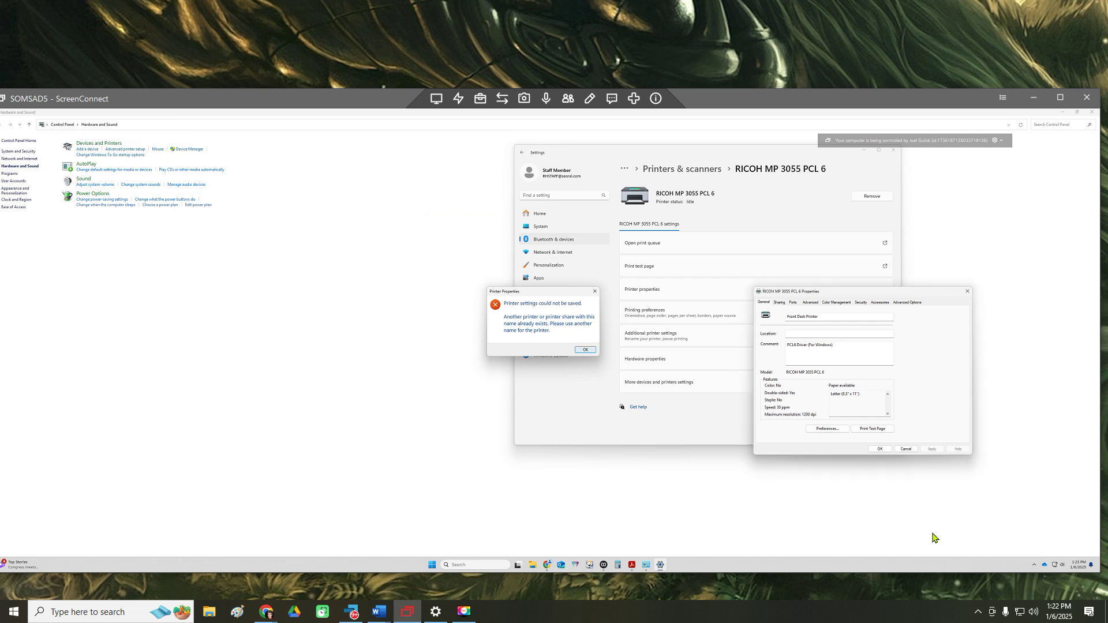
{"action": "key", "text": "Escape"}
{"action": "key", "text": "Escape"}
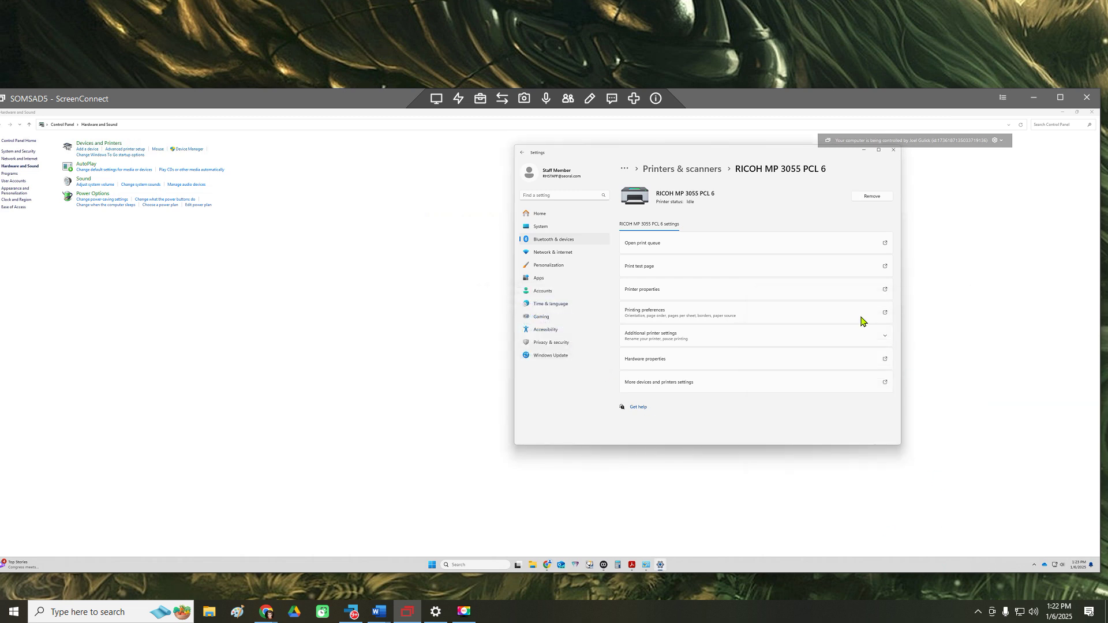
{"action": "left_click", "coordinate": [667, 170]}
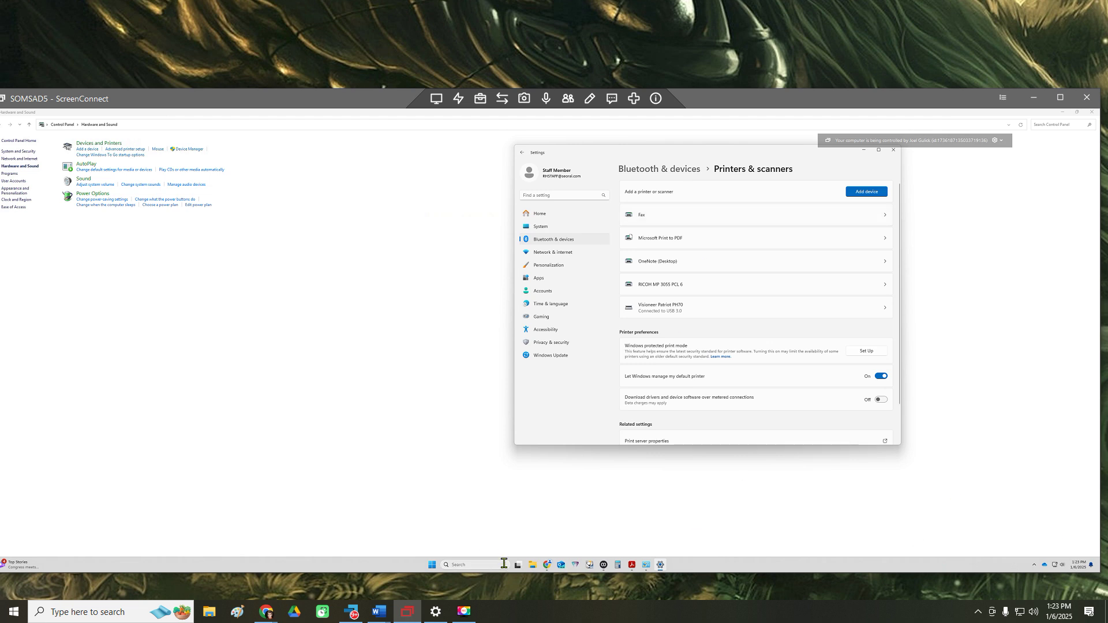
Step: Search 're' in Start and launch Registry Editor
{"action": "left_click", "coordinate": [435, 570]}
{"action": "type", "text": "re"}
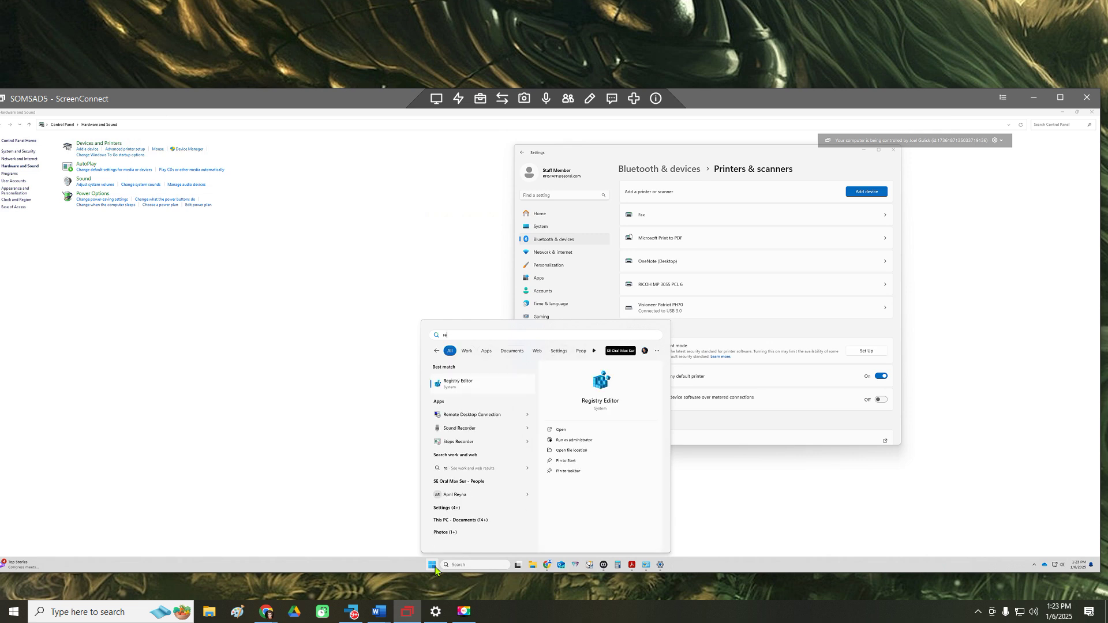
{"action": "left_click", "coordinate": [454, 382]}
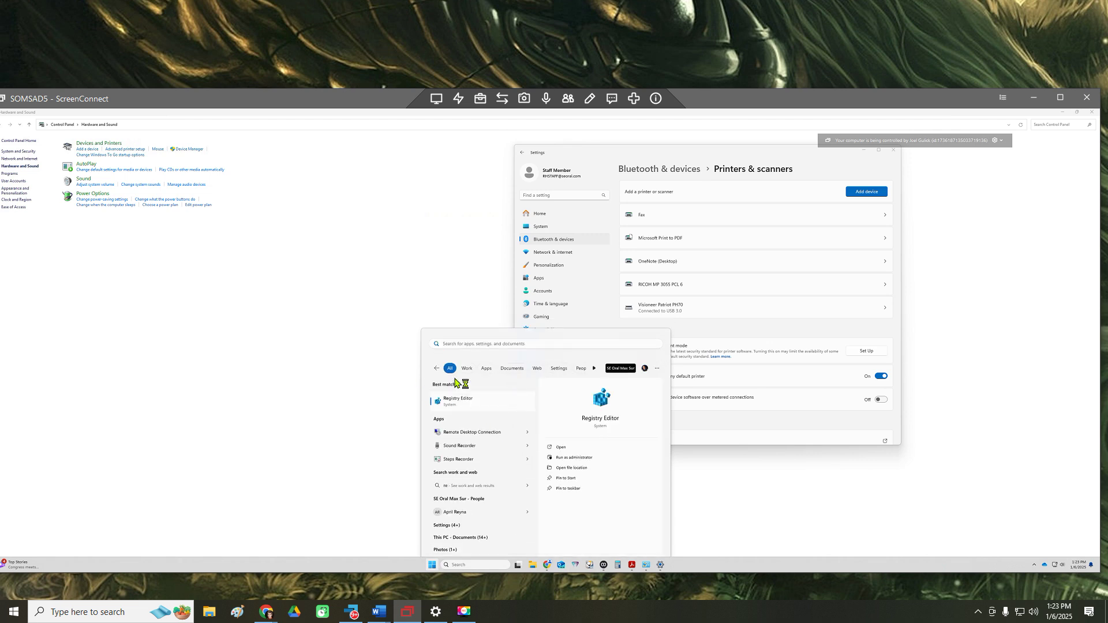
Step: Allow Registry Editor at the UAC prompt and center its window
{"action": "key", "text": "Left"}
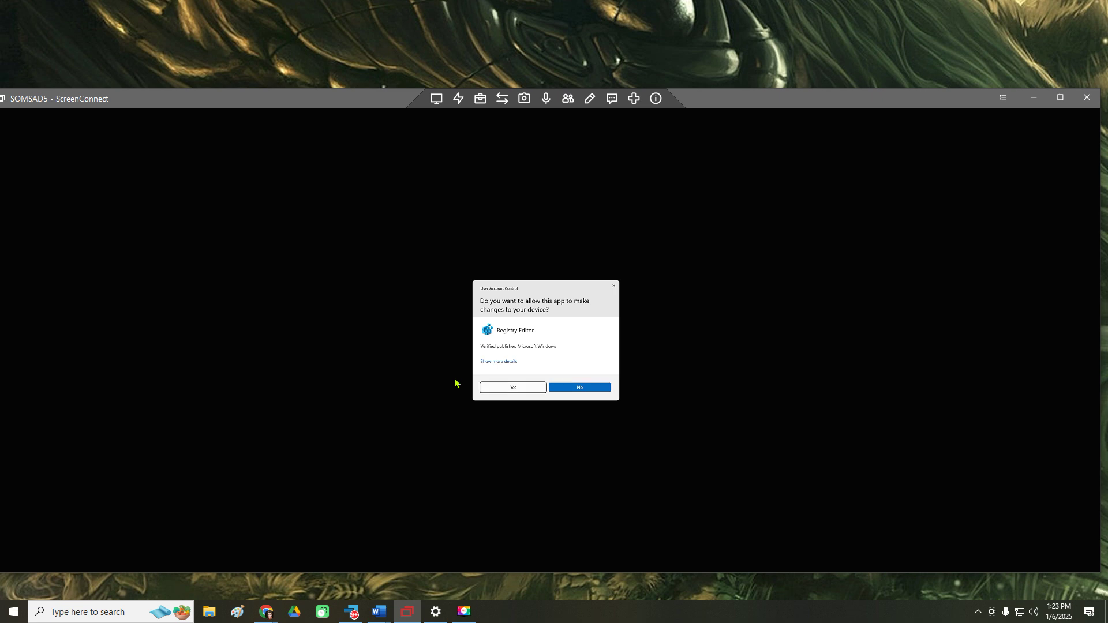
{"action": "key", "text": "Return"}
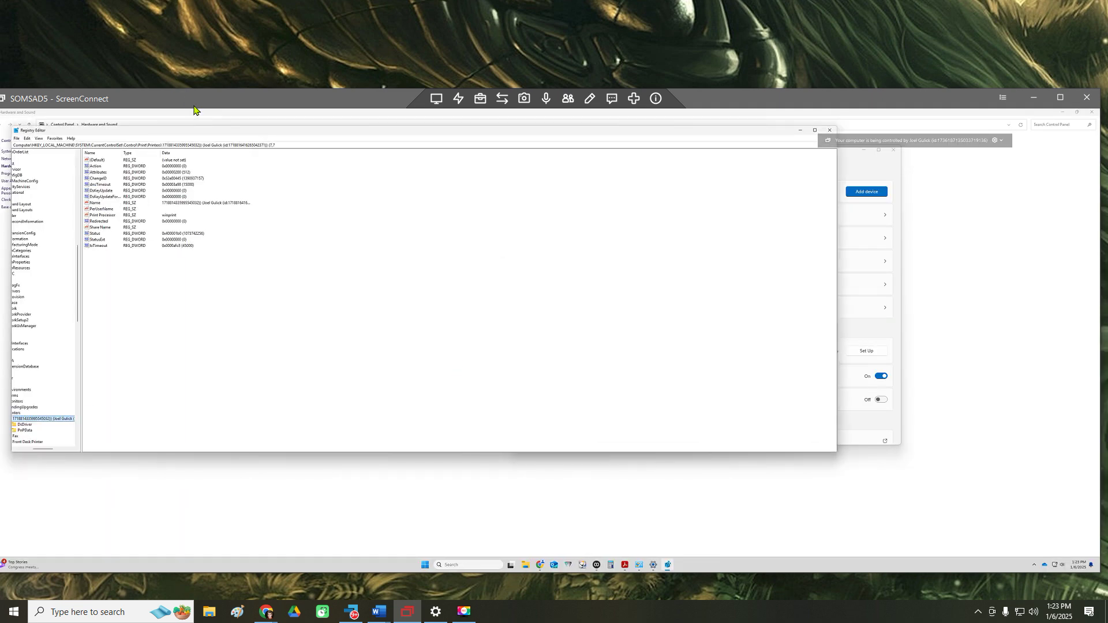
{"action": "left_click_drag", "start_coordinate": [205, 134], "coordinate": [340, 160]}
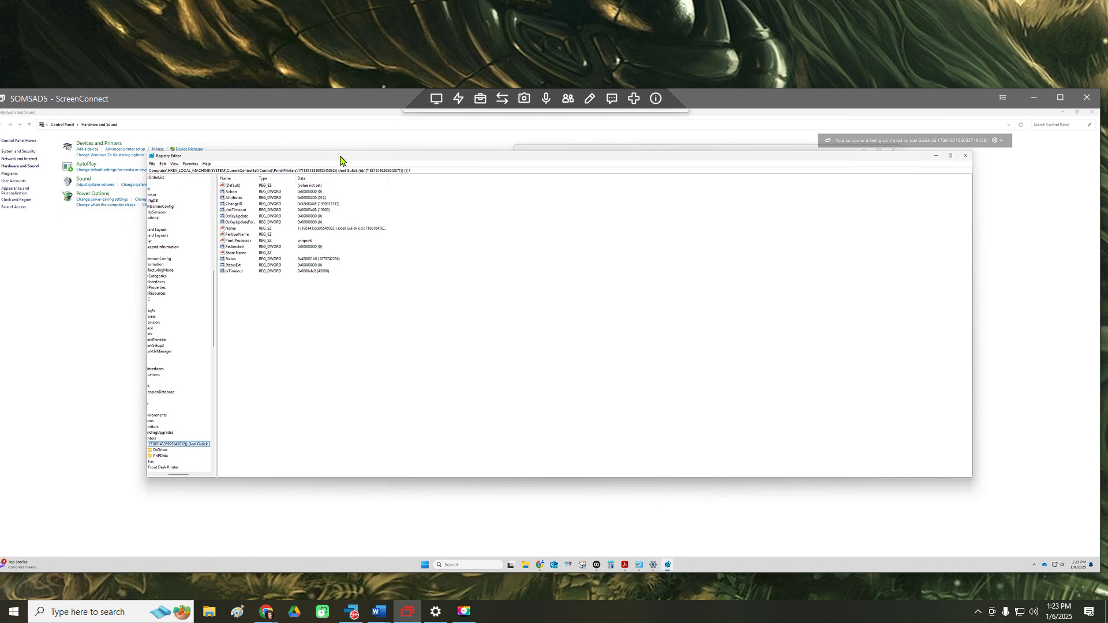
Step: Browse Control\Print\Printers and show the Front Desk Printer key's values
{"action": "left_click_drag", "start_coordinate": [179, 477], "coordinate": [273, 478]}
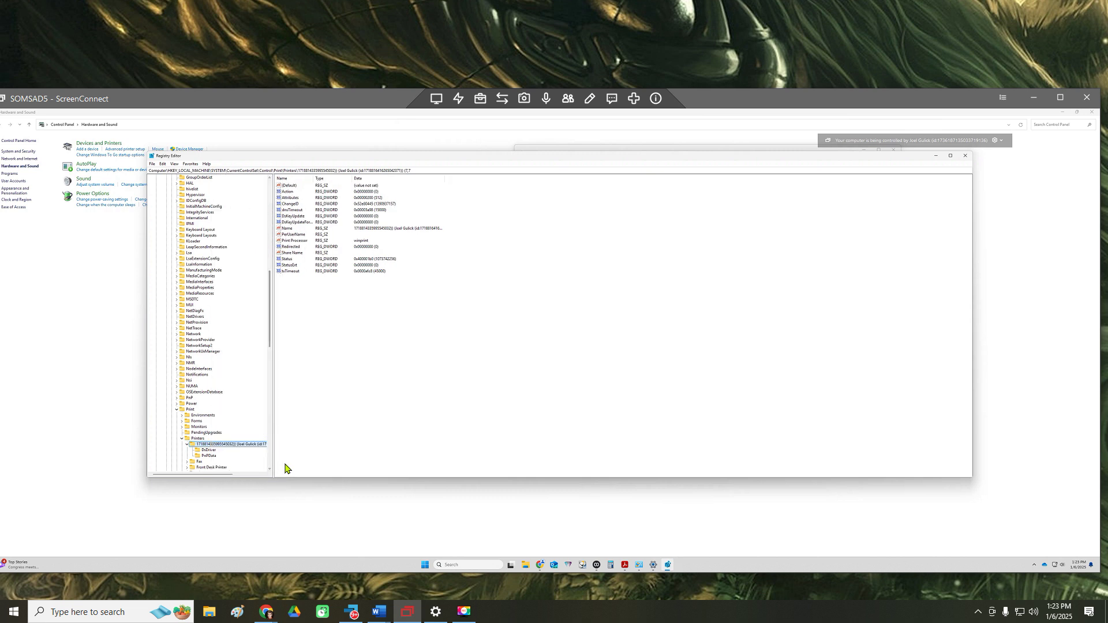
{"action": "scroll", "coordinate": [270, 465], "scroll_direction": "down", "scroll_amount": 2}
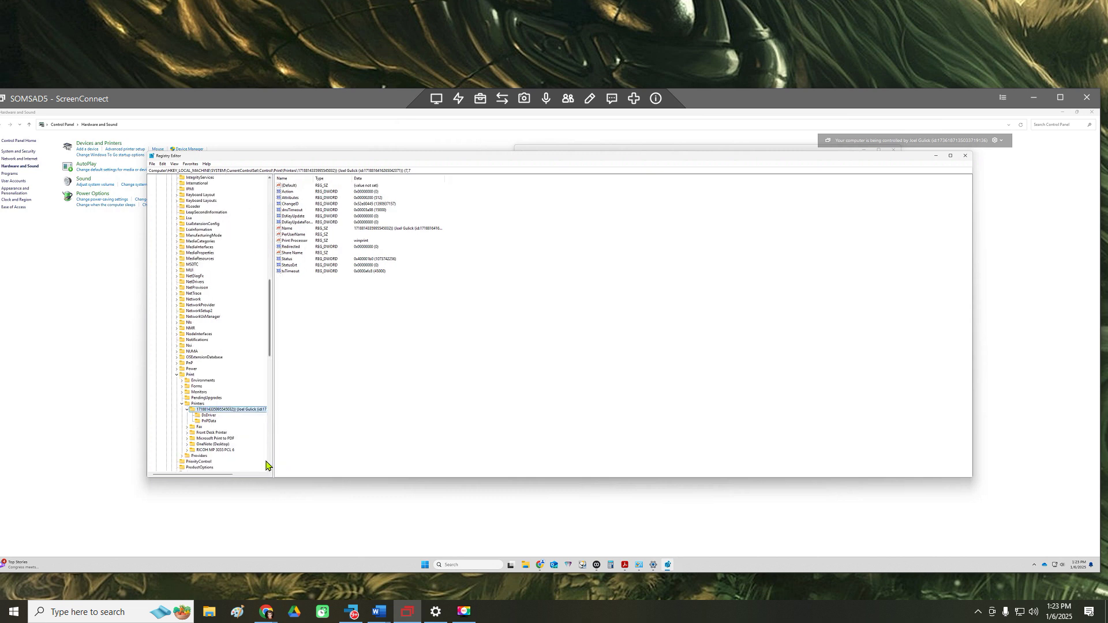
{"action": "left_click", "coordinate": [186, 410]}
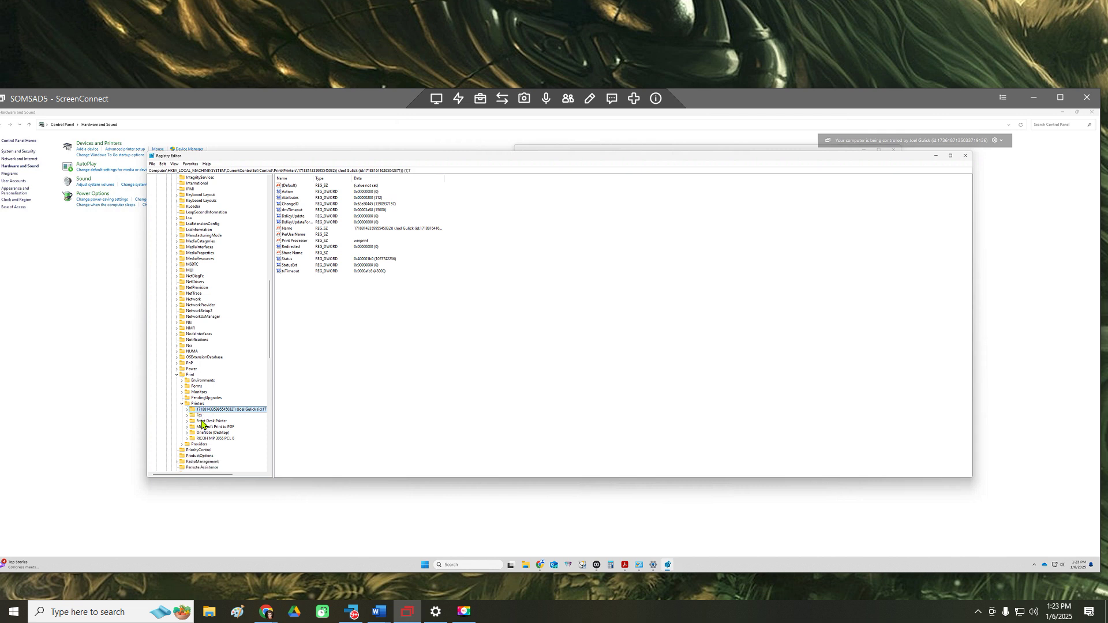
{"action": "left_click", "coordinate": [201, 423]}
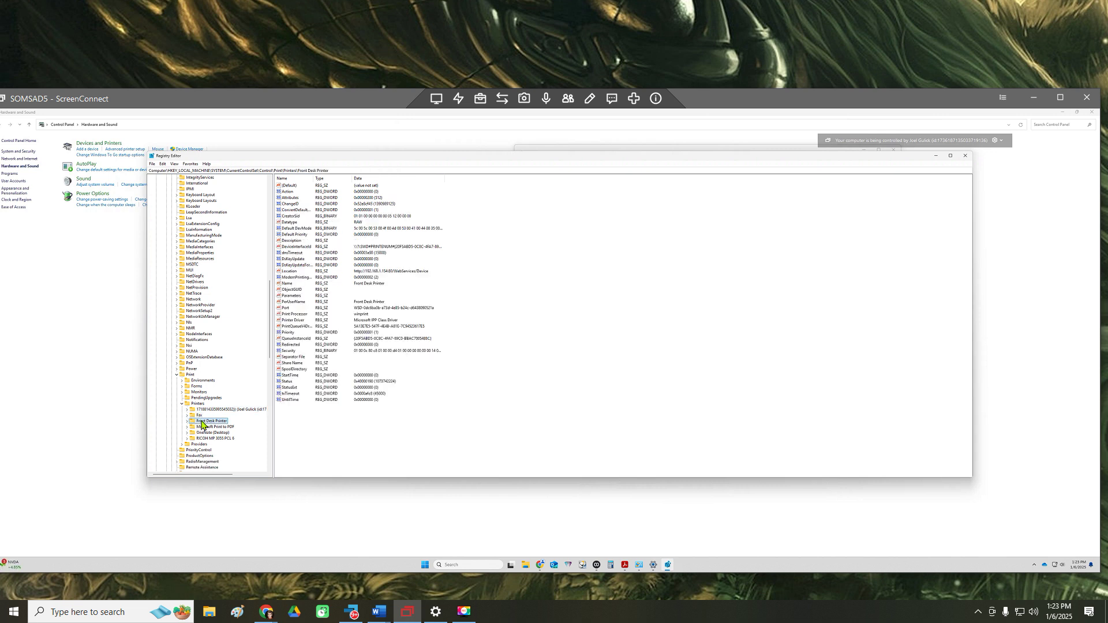
Step: Delete the stale Front Desk Printer registry key
{"action": "right_click", "coordinate": [201, 423]}
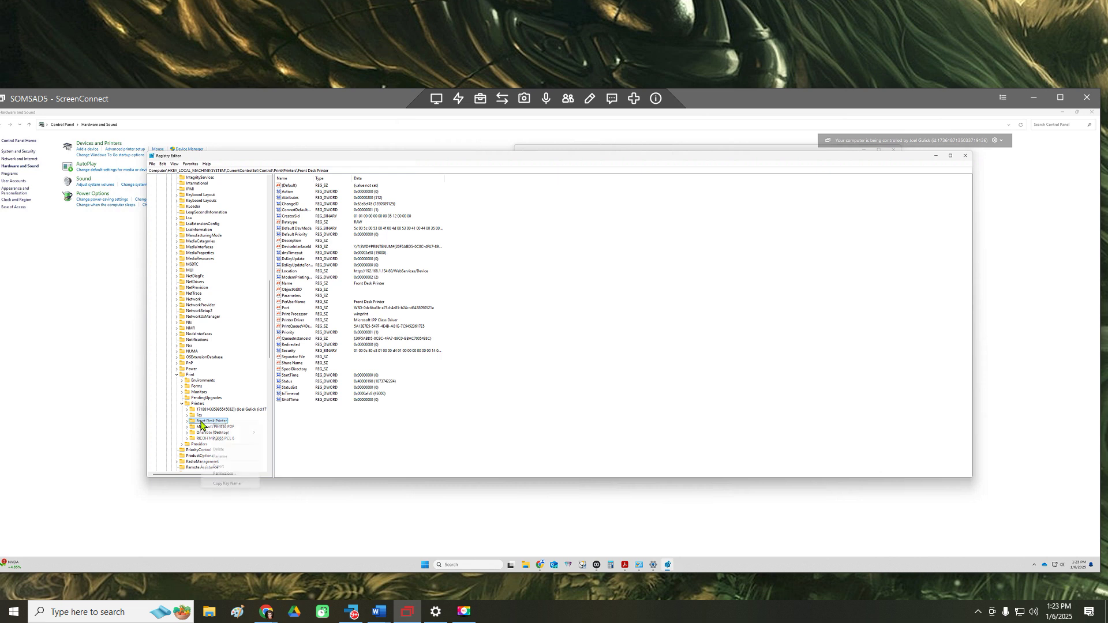
{"action": "left_click", "coordinate": [232, 450]}
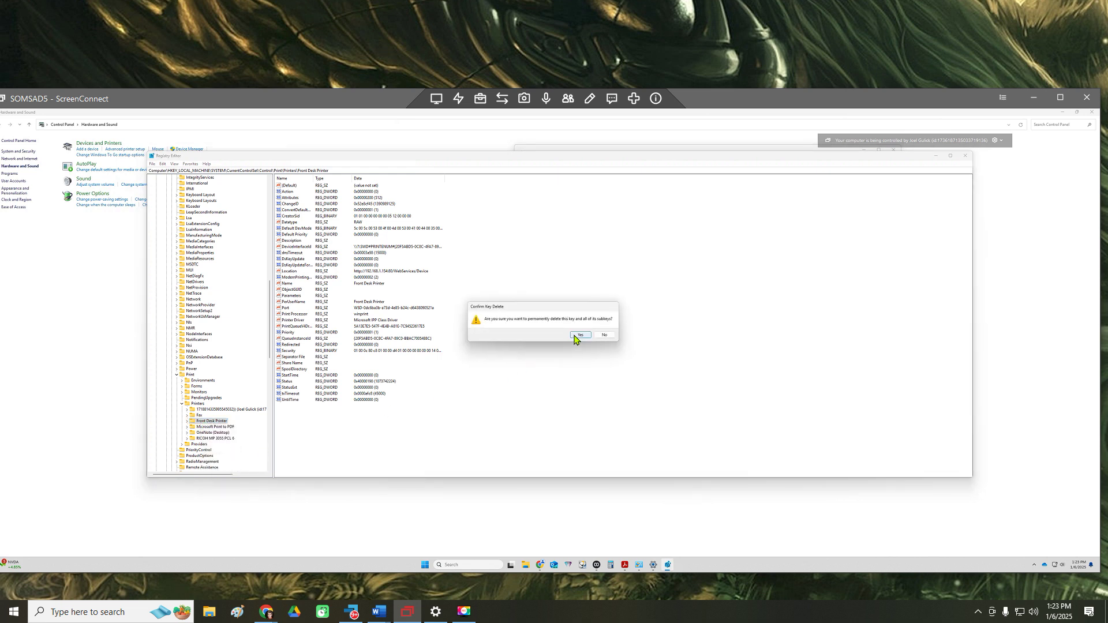
{"action": "left_click", "coordinate": [579, 334]}
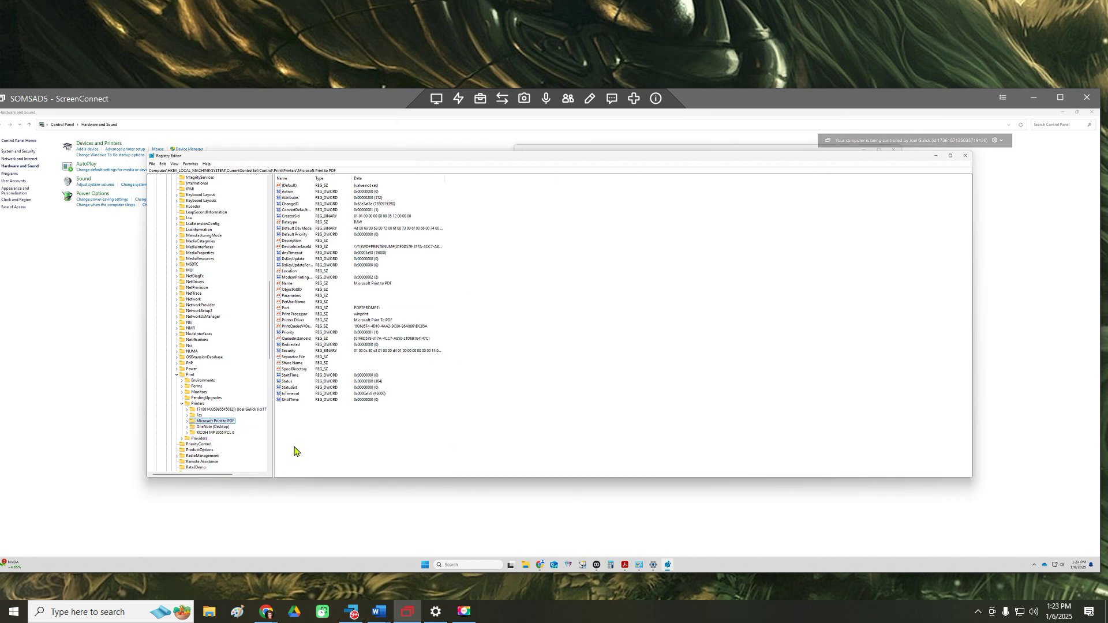
Step: Delete the long numbered printer key from Print\Printers
{"action": "left_click", "coordinate": [218, 410]}
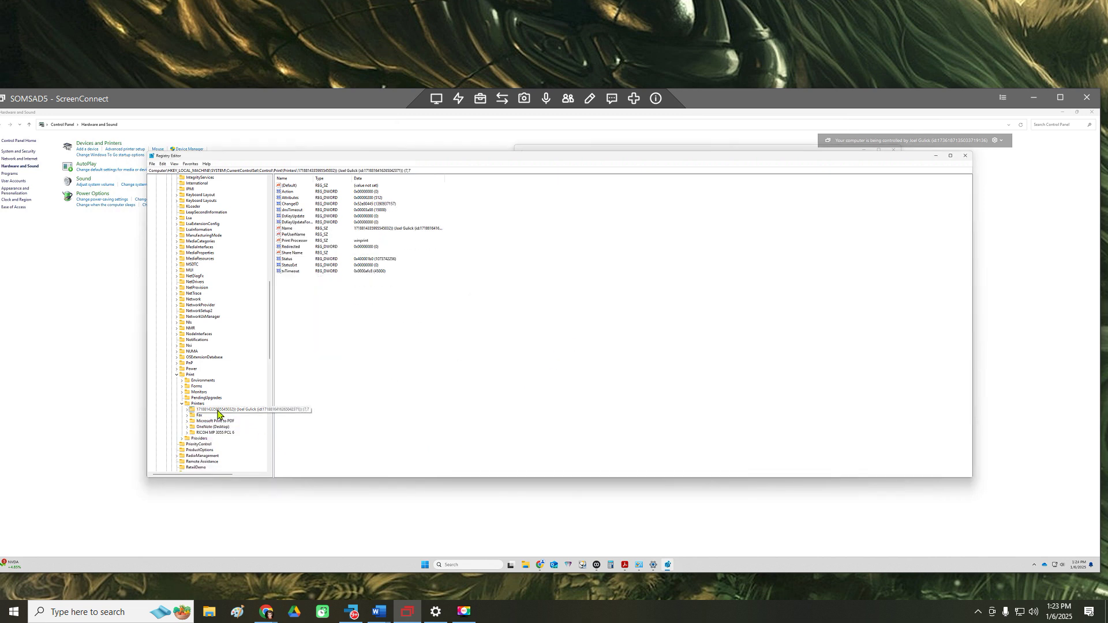
{"action": "right_click", "coordinate": [219, 411]}
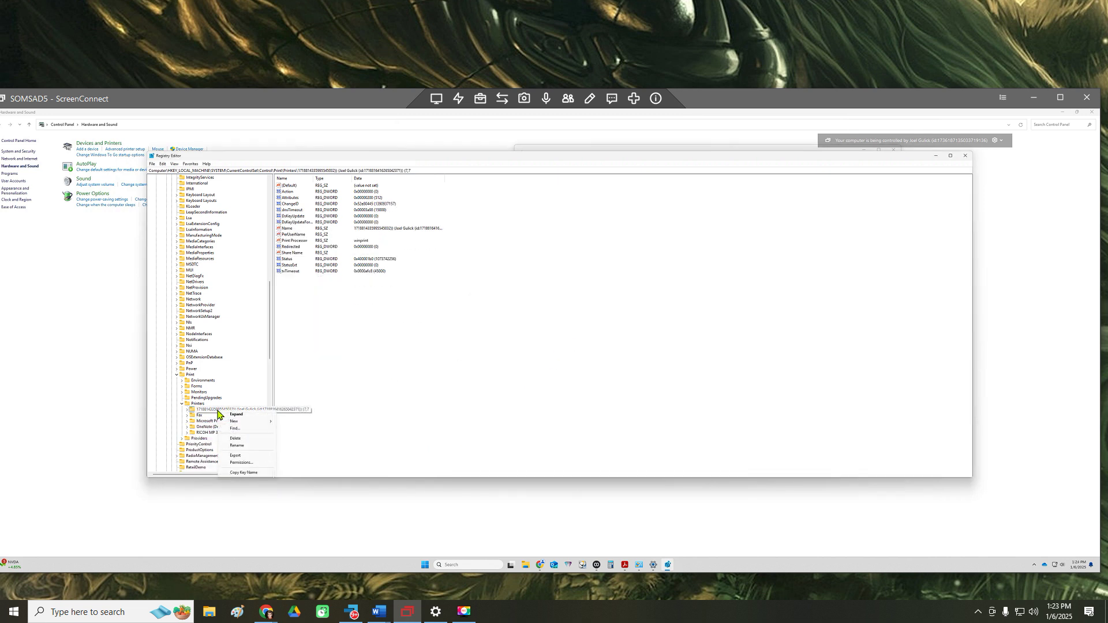
{"action": "left_click", "coordinate": [240, 439]}
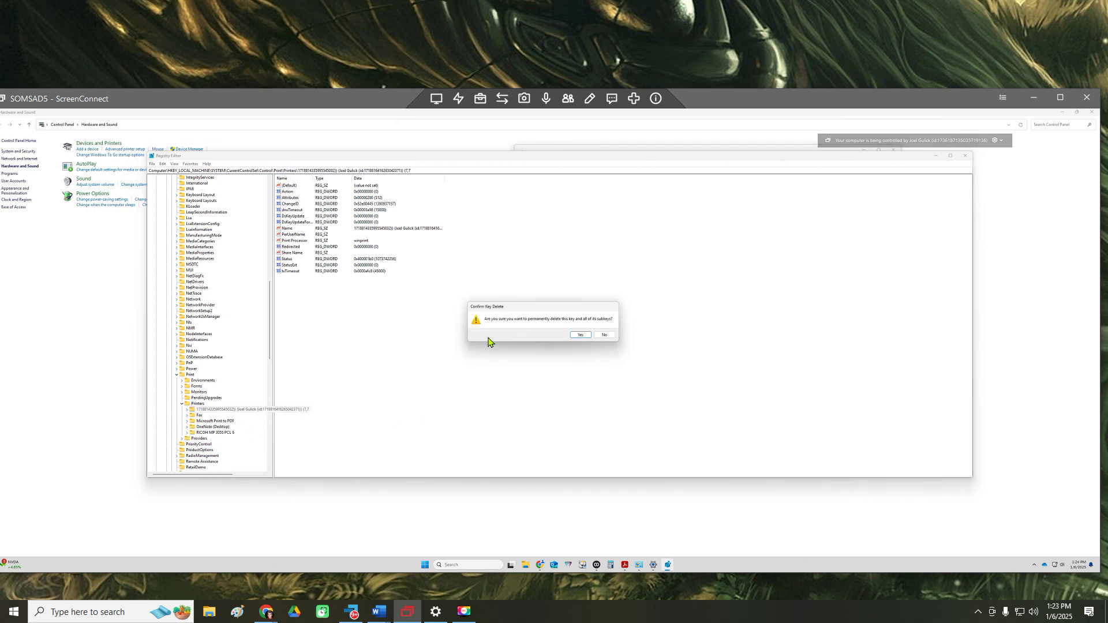
{"action": "left_click", "coordinate": [580, 335]}
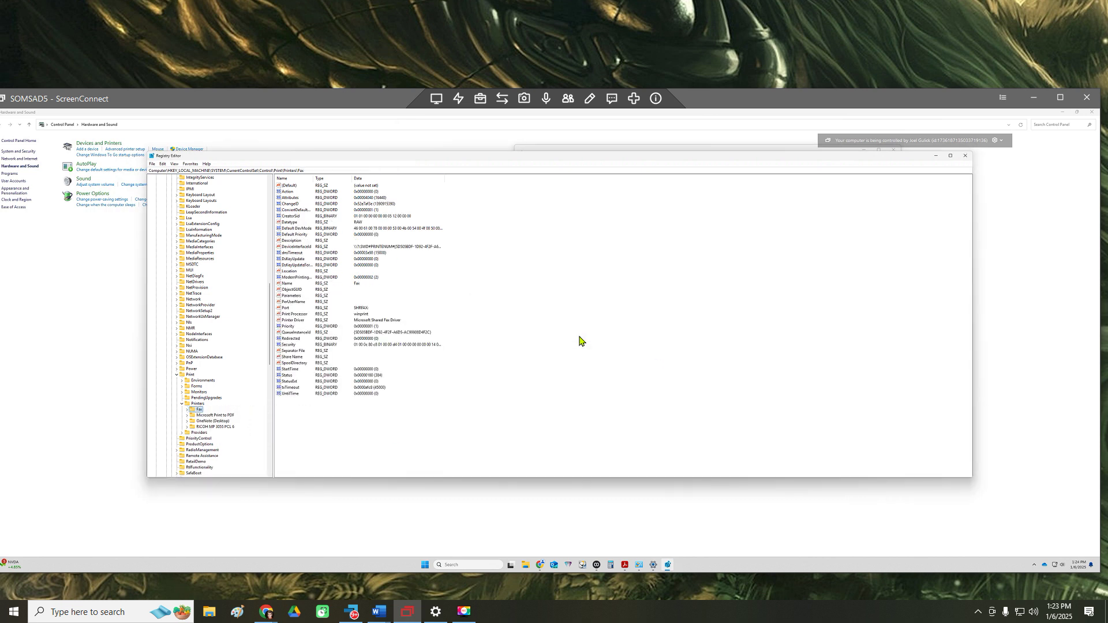
Step: Close Registry Editor and retry renaming the RICOH printer to Front Desk Printer, dismissing the duplicate error
{"action": "left_click", "coordinate": [965, 157]}
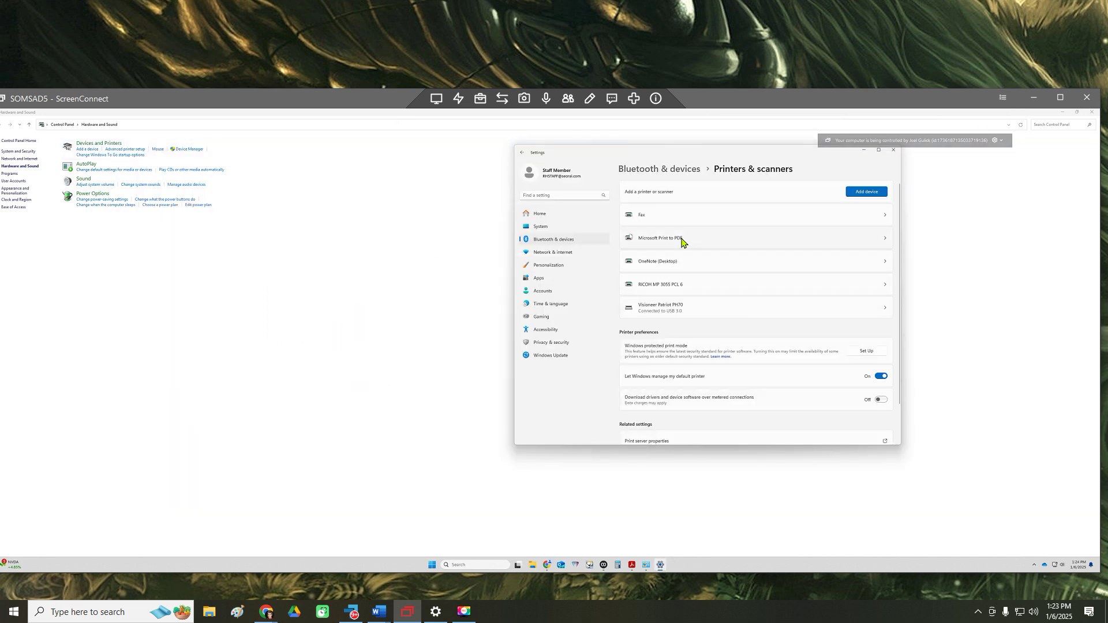
{"action": "left_click", "coordinate": [683, 288]}
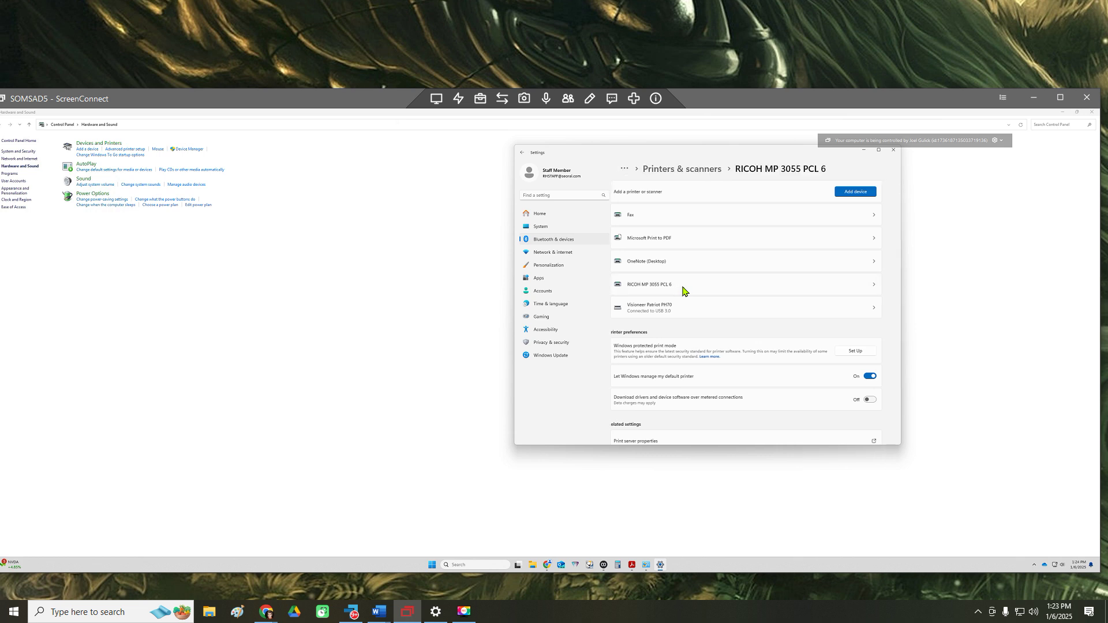
{"action": "left_click", "coordinate": [683, 289]}
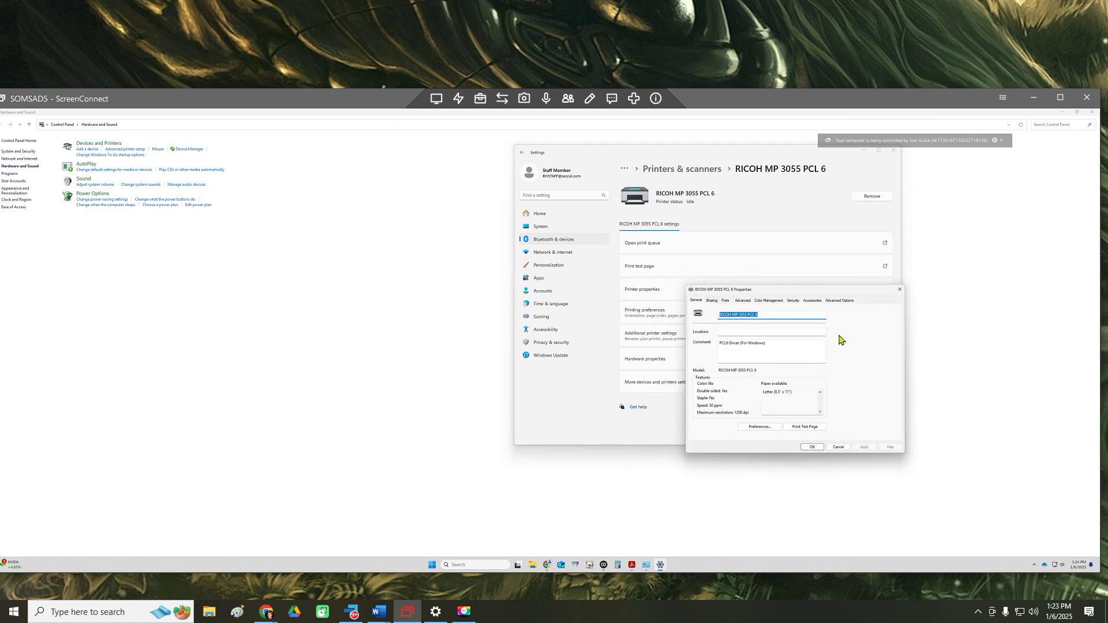
{"action": "key", "text": "BackSpace"}
{"action": "type", "text": "Front Desk Printer"}
{"action": "left_click", "coordinate": [812, 448]}
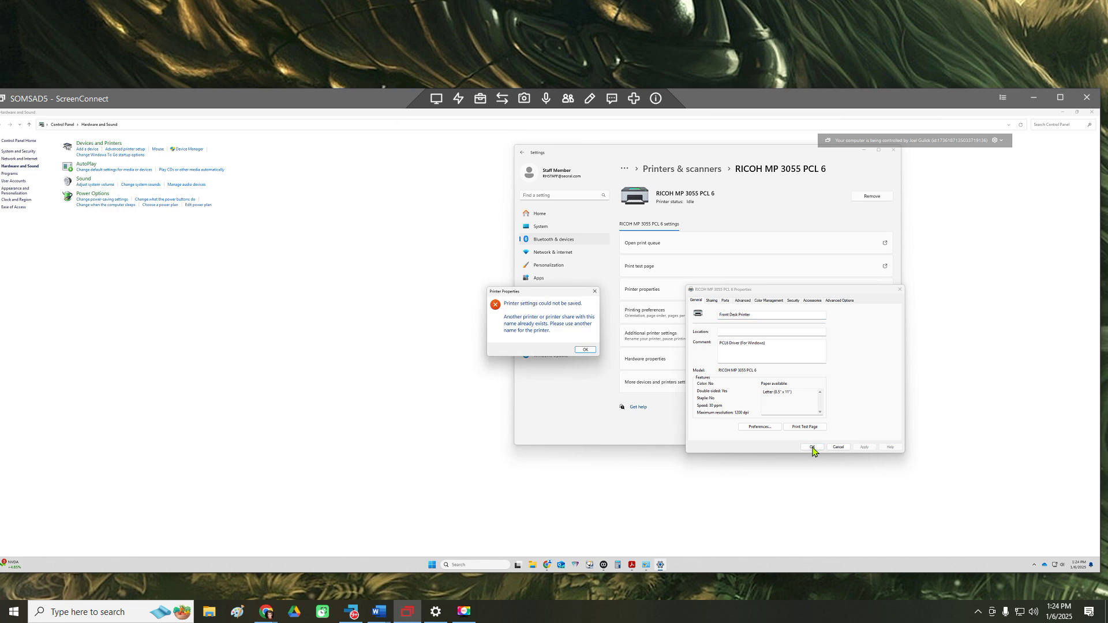
{"action": "left_click", "coordinate": [581, 350]}
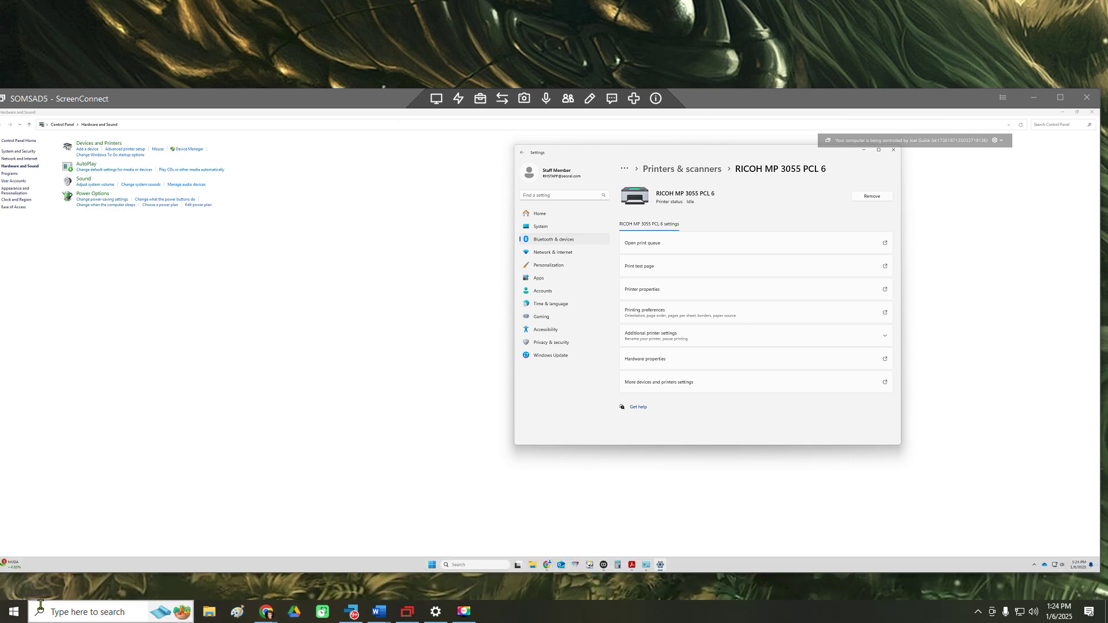
Step: Launch Services from a Start search for 'se' and maximize it
{"action": "left_click_drag", "start_coordinate": [275, 94], "coordinate": [299, 70]}
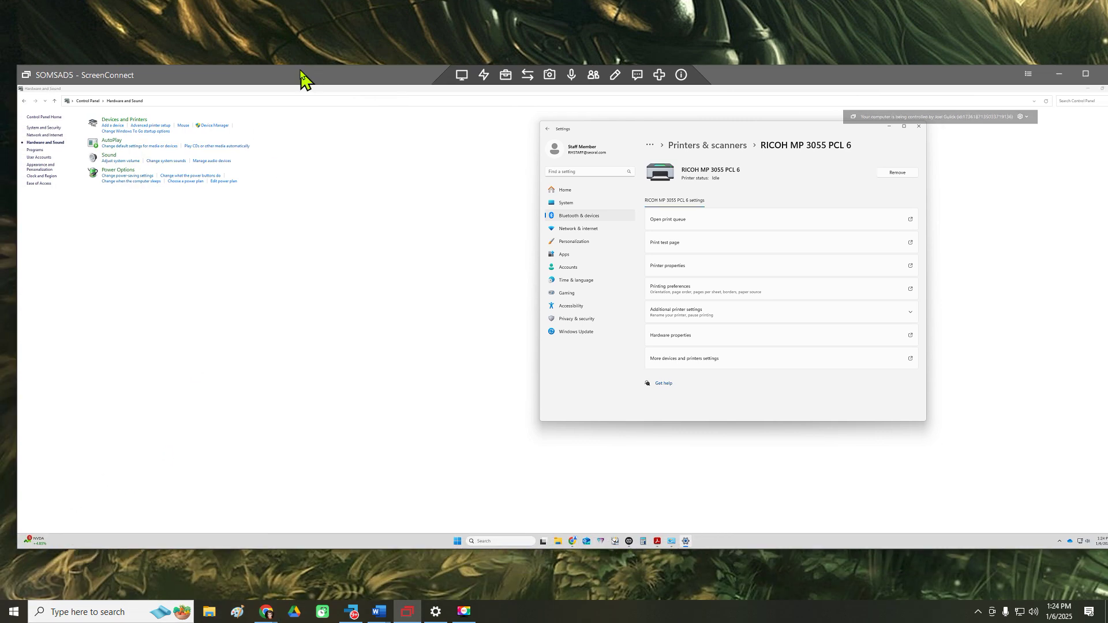
{"action": "left_click", "coordinate": [456, 541]}
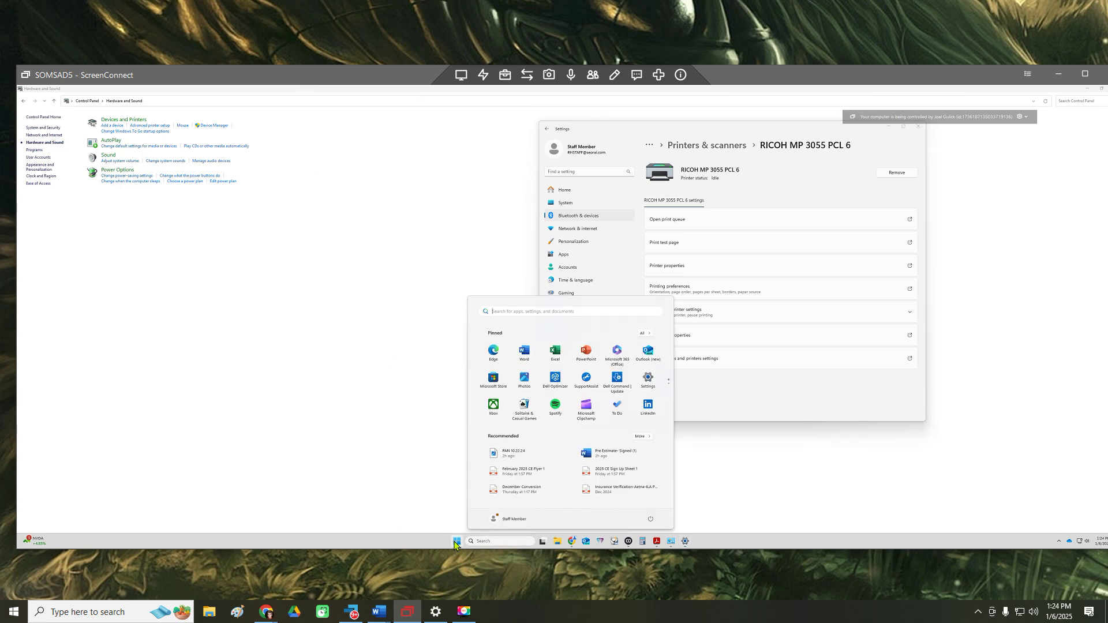
{"action": "type", "text": "services"}
{"action": "left_click", "coordinate": [456, 541]}
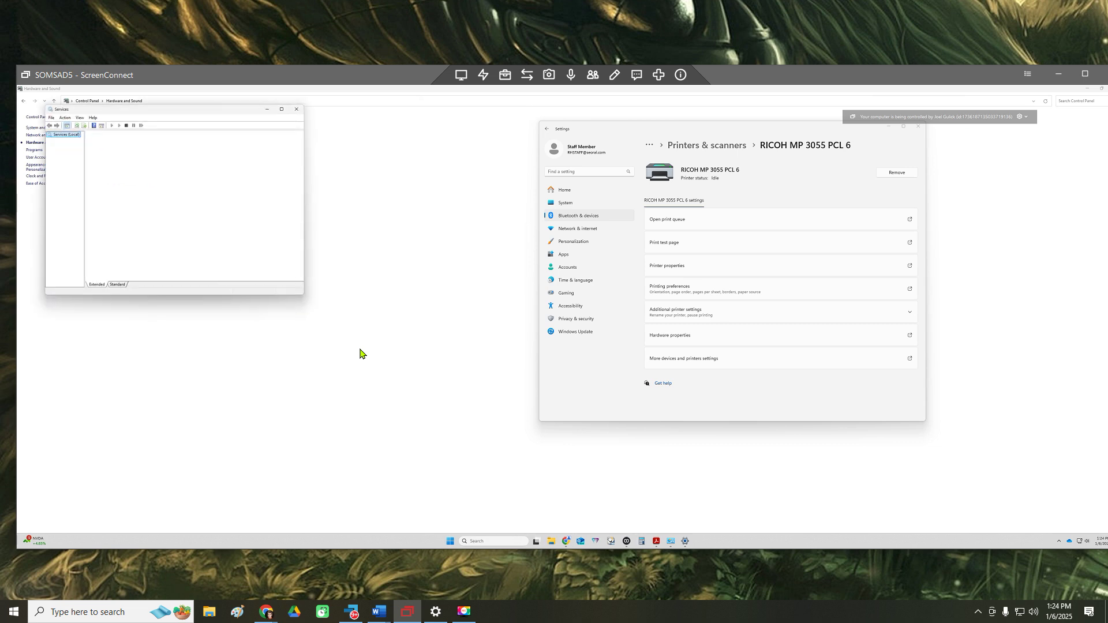
{"action": "double_click", "coordinate": [186, 107]}
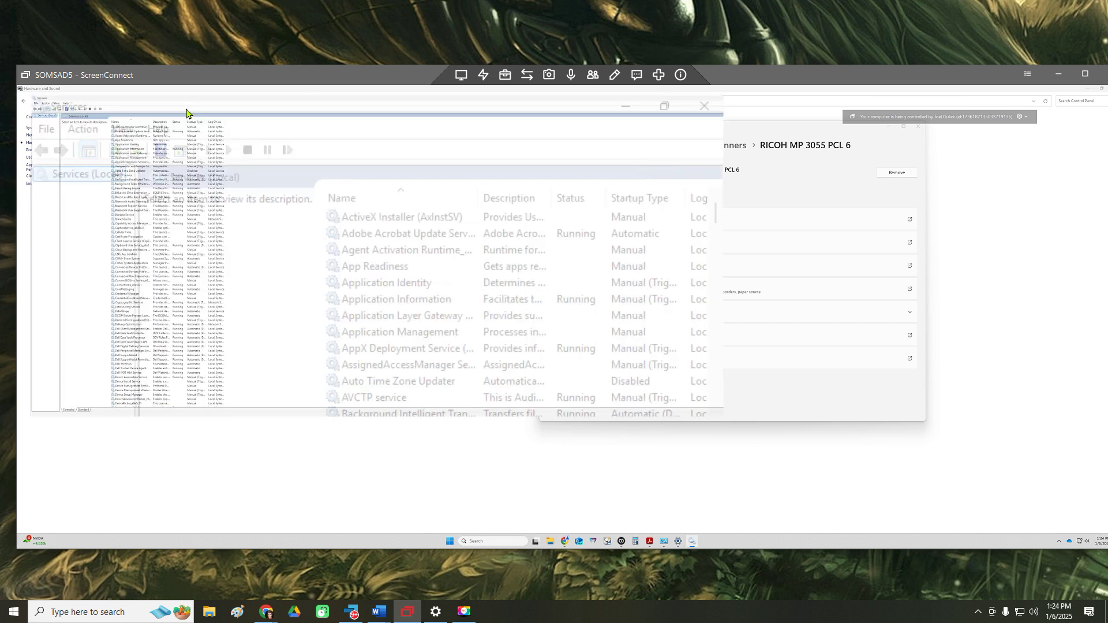
Step: Restart the Print Spooler service, then minimize Services
{"action": "left_click", "coordinate": [171, 307]}
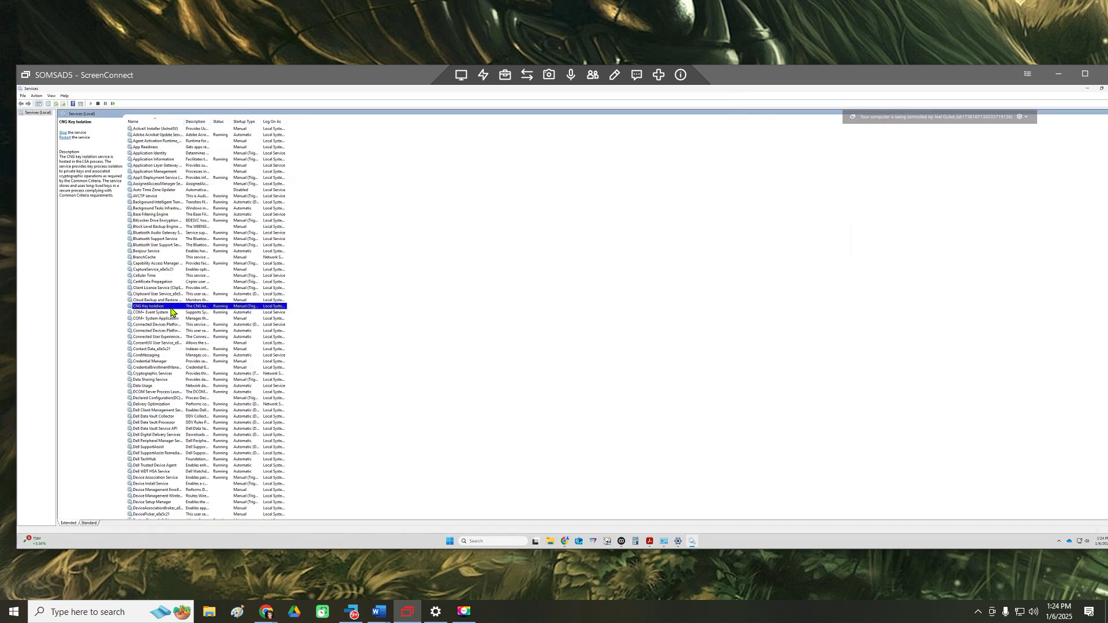
{"action": "type", "text": "pr"}
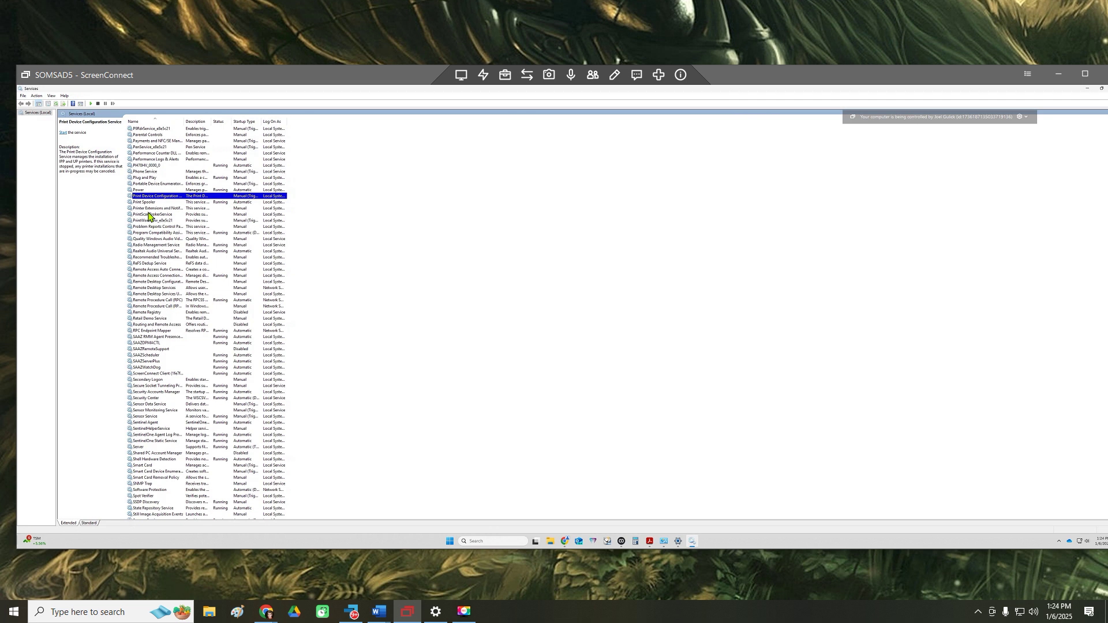
{"action": "right_click", "coordinate": [148, 203]}
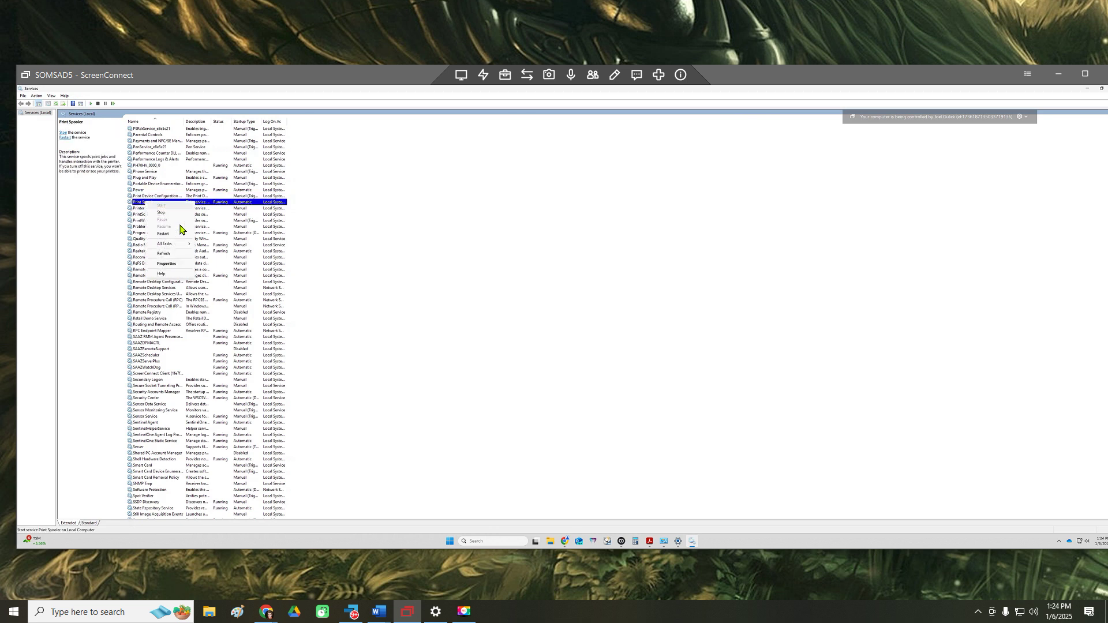
{"action": "left_click", "coordinate": [169, 233]}
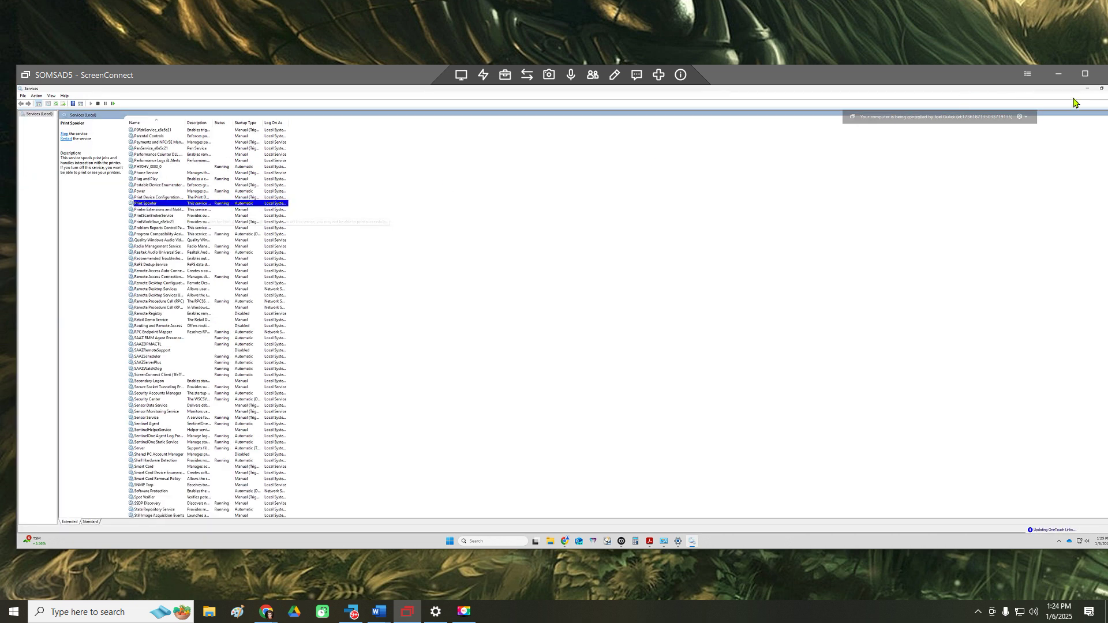
{"action": "left_click", "coordinate": [1087, 88]}
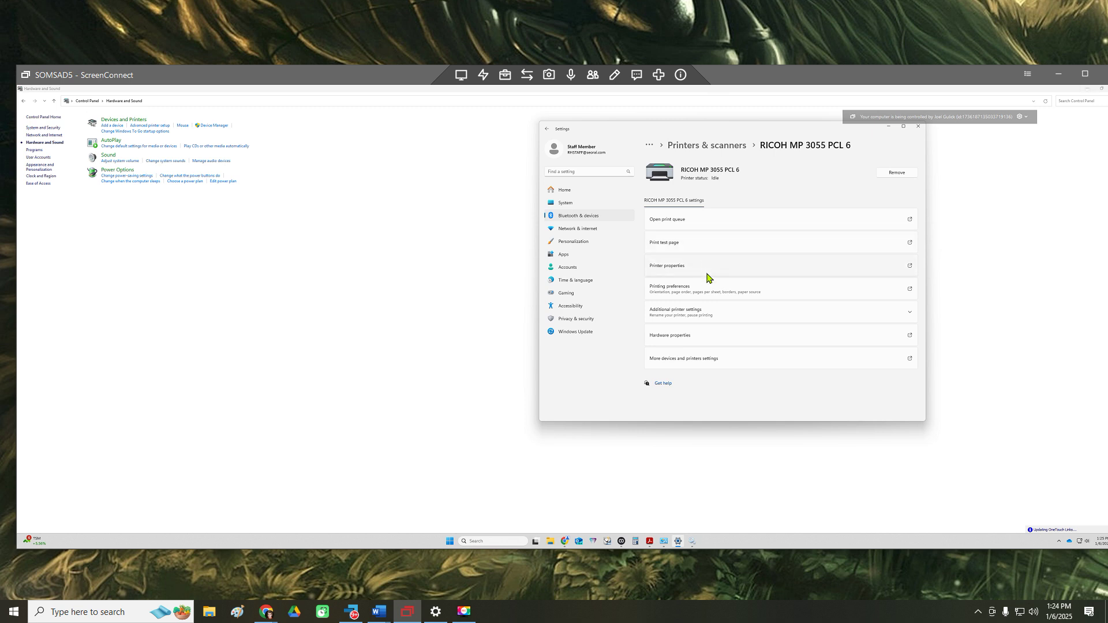
Step: Rename RICOH MP 3055 PCL 6 to Front Desk Printer in Printer properties and return to the list
{"action": "left_click", "coordinate": [713, 269]}
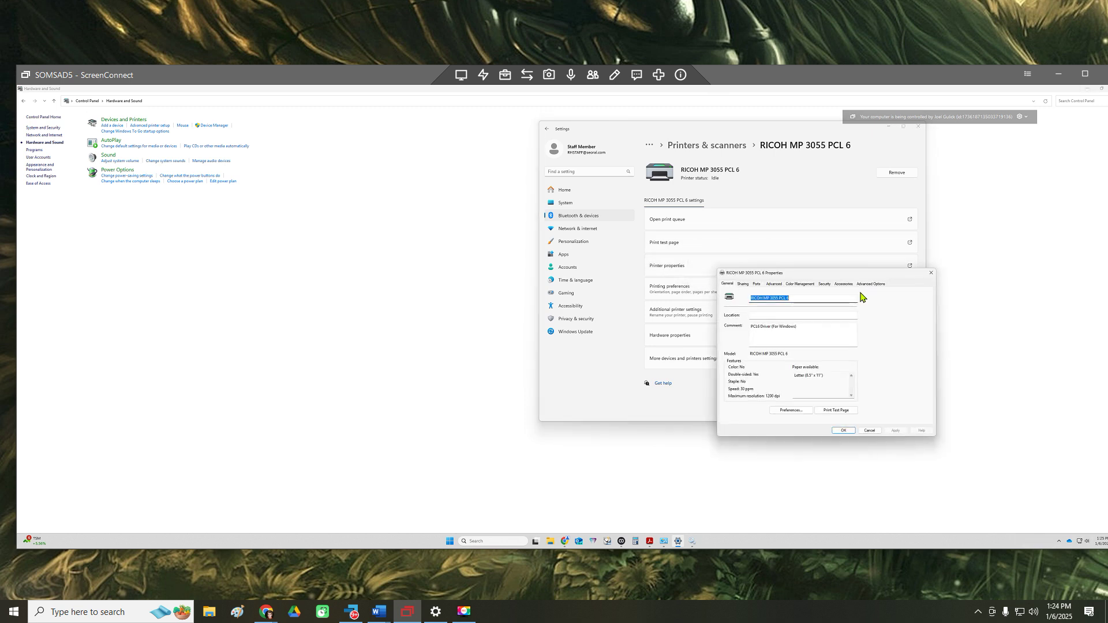
{"action": "type", "text": "Front Desk Printer"}
{"action": "left_click", "coordinate": [843, 431]}
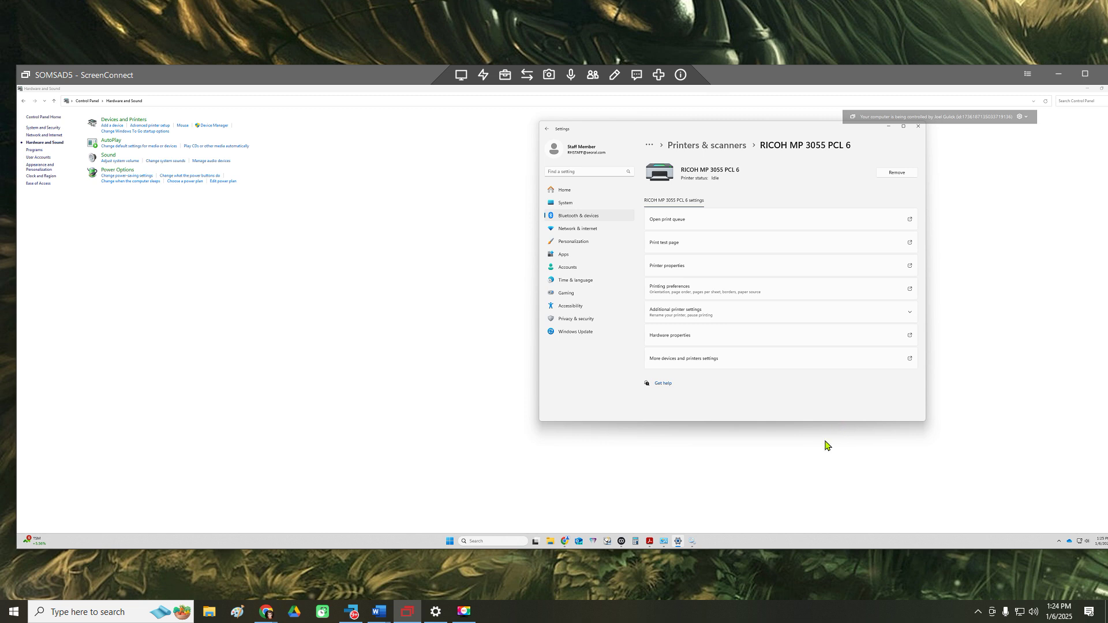
{"action": "left_click", "coordinate": [715, 146]}
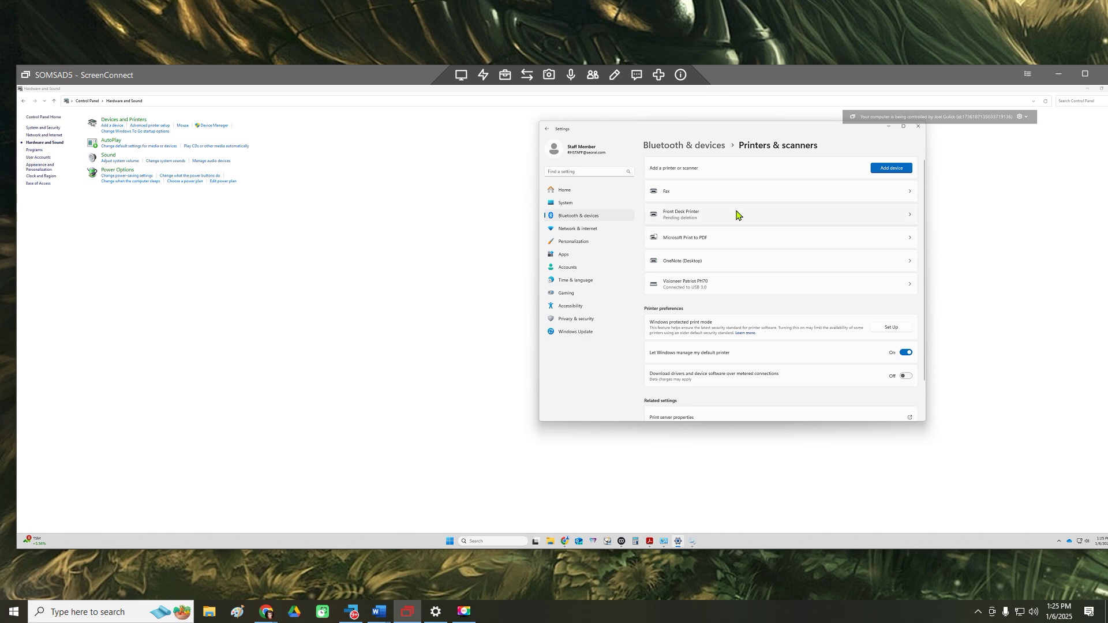
Step: Open Front Desk Printer's print queue via Bluetooth & devices > Printers & scanners
{"action": "left_click", "coordinate": [711, 145]}
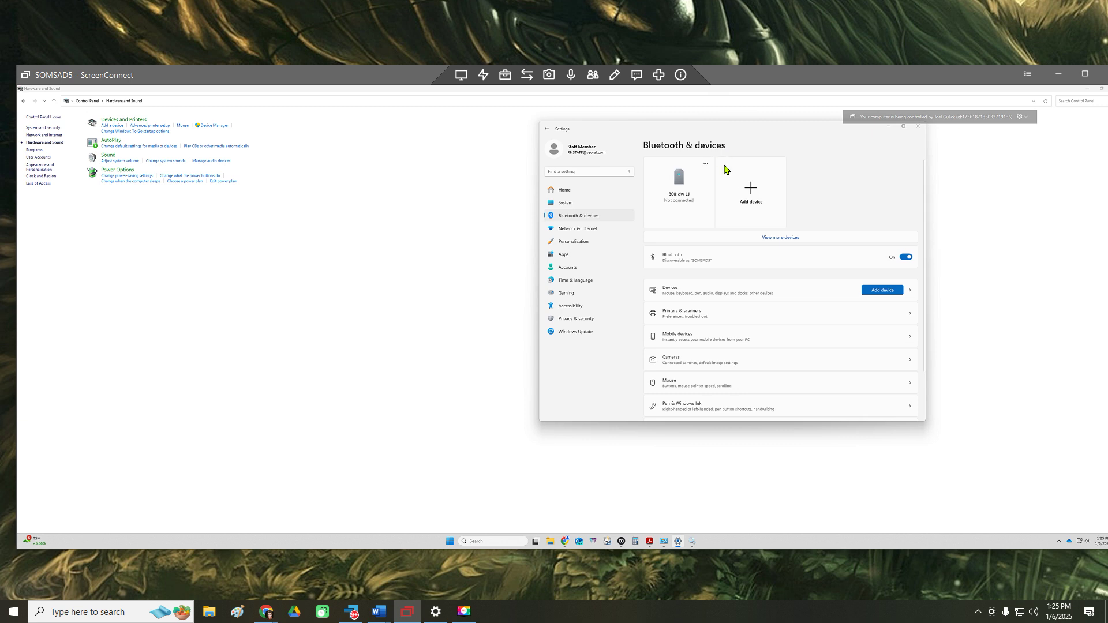
{"action": "left_click", "coordinate": [697, 314]}
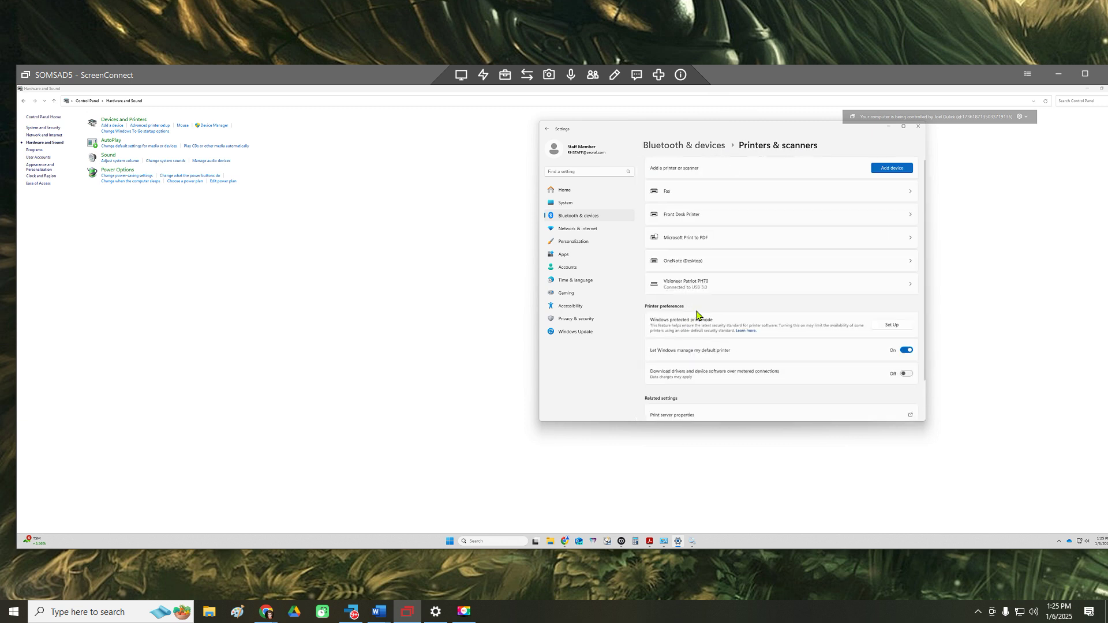
{"action": "left_click", "coordinate": [726, 219]}
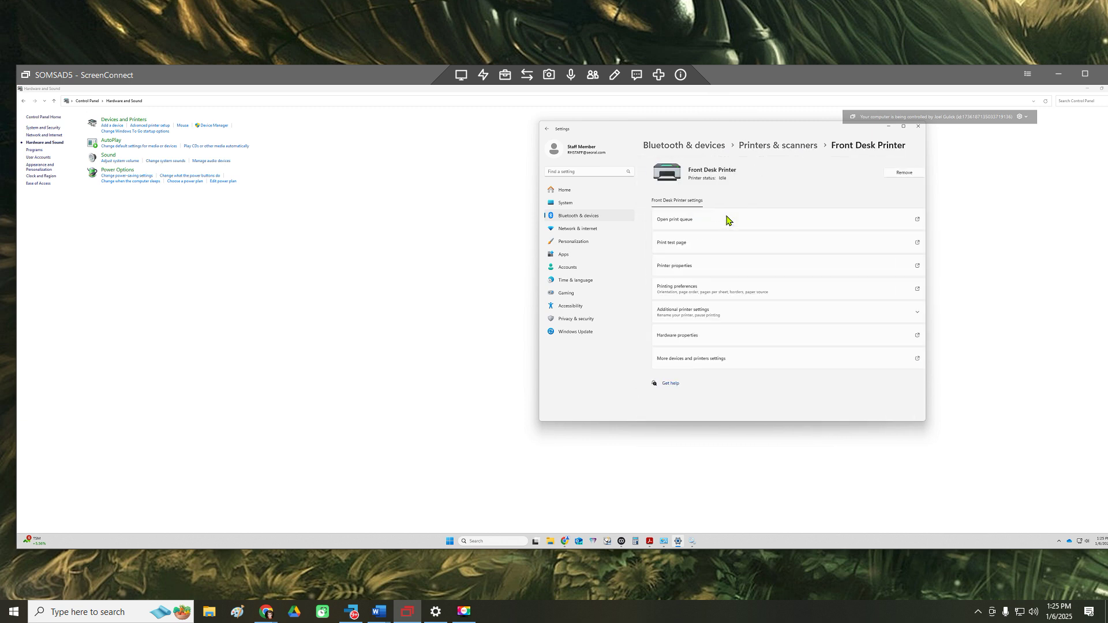
{"action": "left_click", "coordinate": [687, 220]}
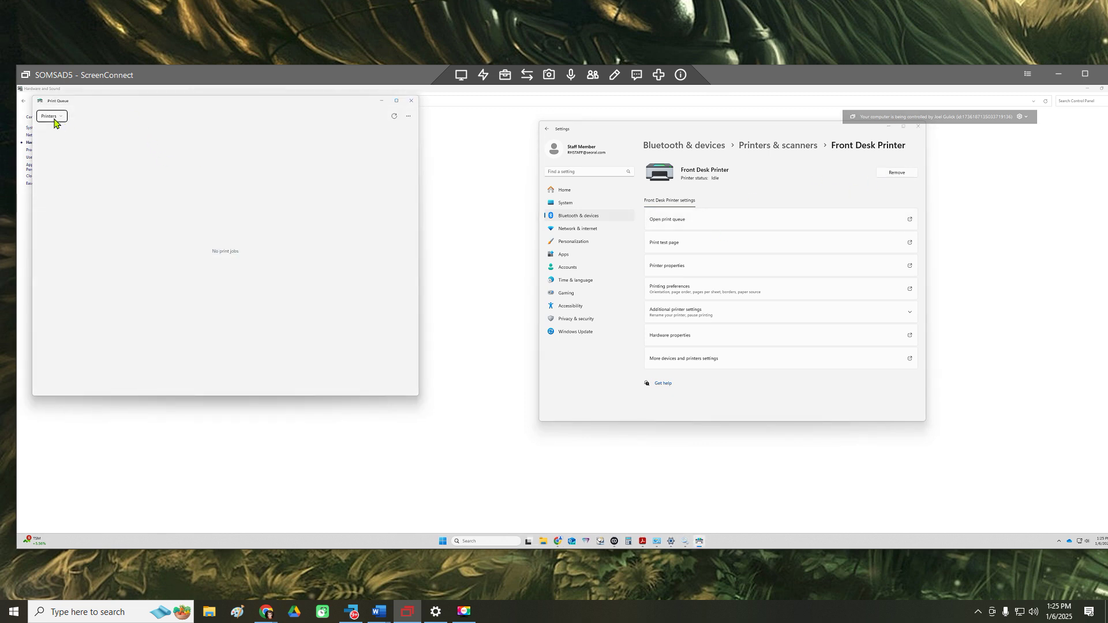
Step: Refresh the queue to confirm the Test Page job finished, then close it
{"action": "left_click", "coordinate": [52, 117]}
{"action": "left_click", "coordinate": [390, 139]}
{"action": "left_click", "coordinate": [408, 116]}
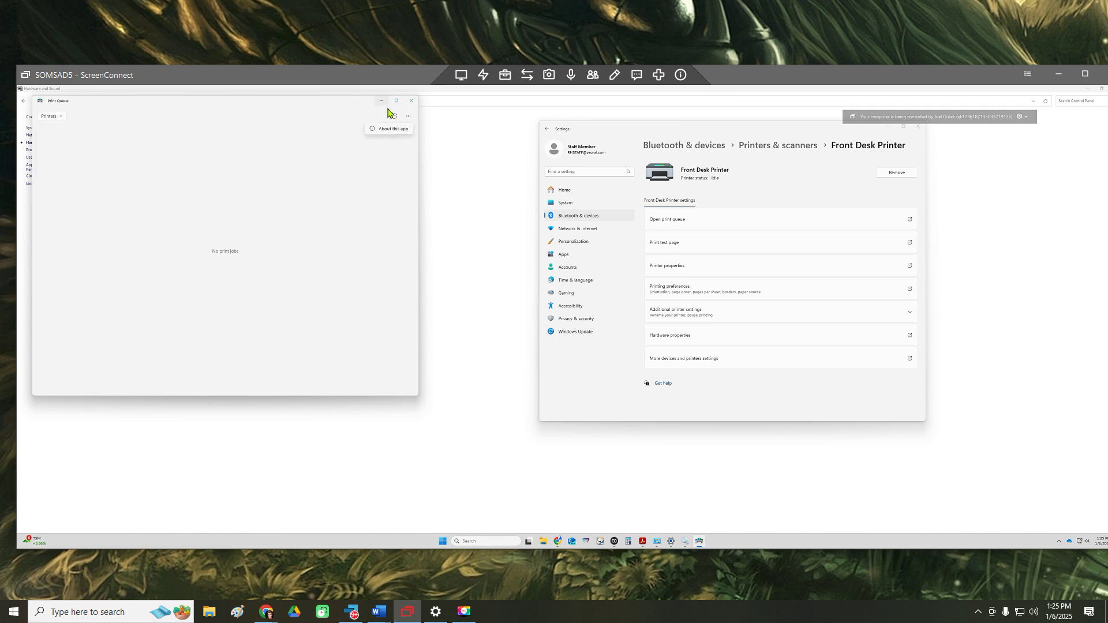
{"action": "left_click", "coordinate": [721, 246]}
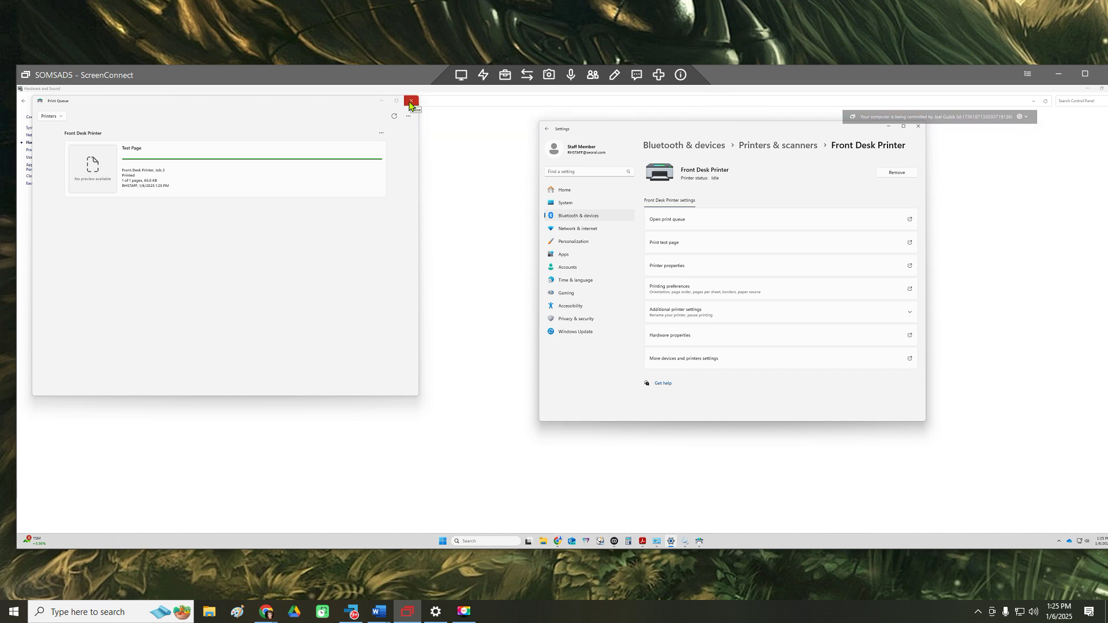
{"action": "left_click", "coordinate": [394, 116]}
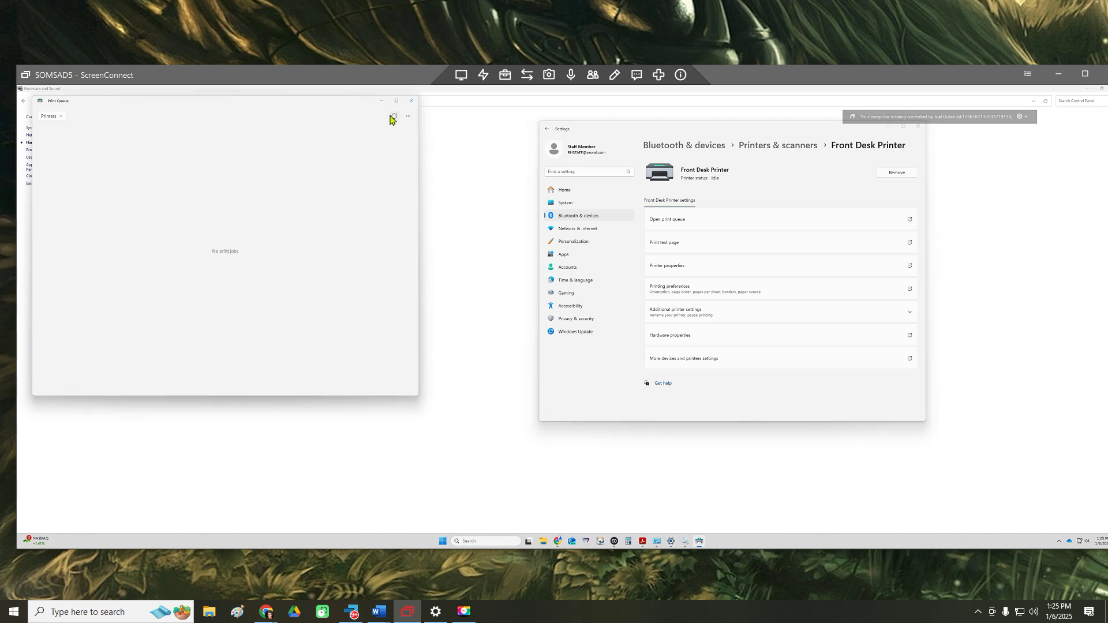
{"action": "left_click", "coordinate": [412, 101]}
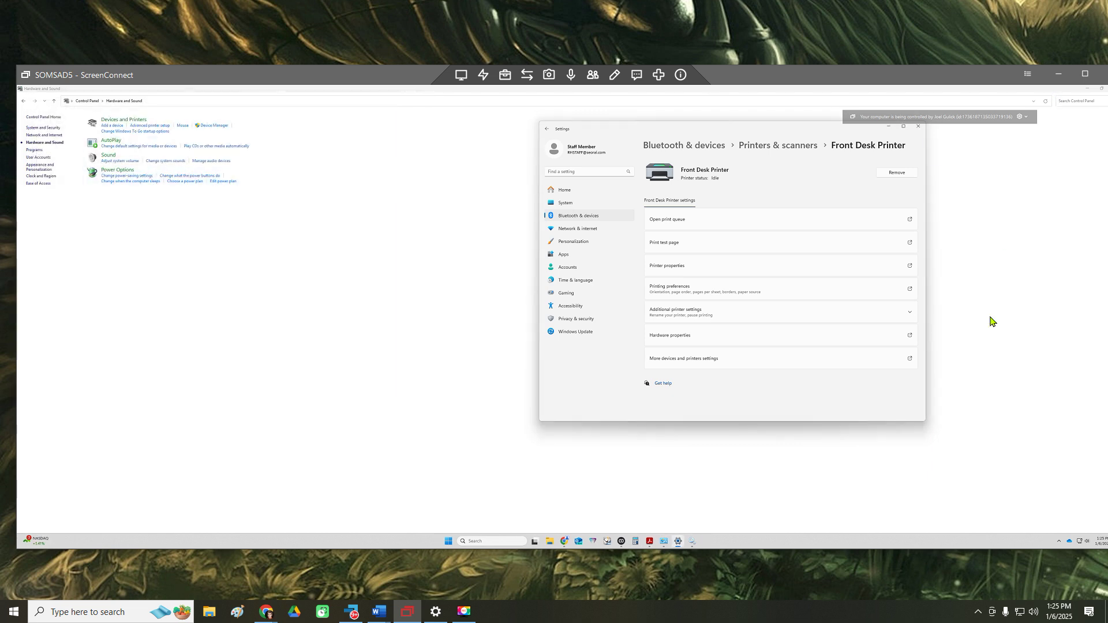